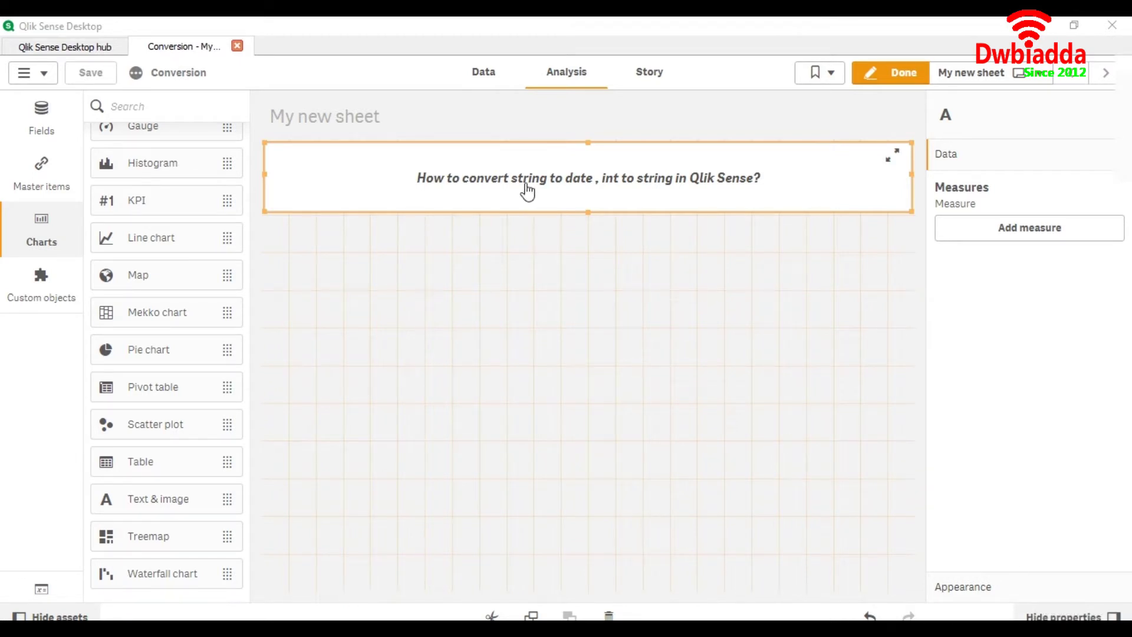
- Review the load script that reads Col1 and Col2 from HR.xlsx Sheet1, then bring up the app's views menu
left_click(492, 77)
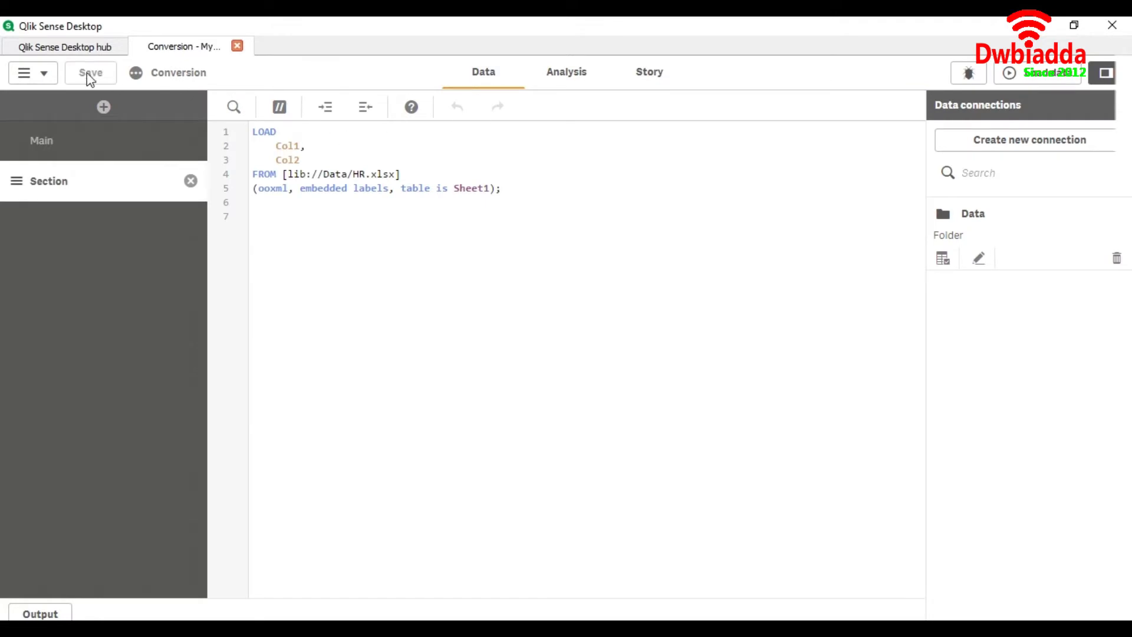
left_click(52, 77)
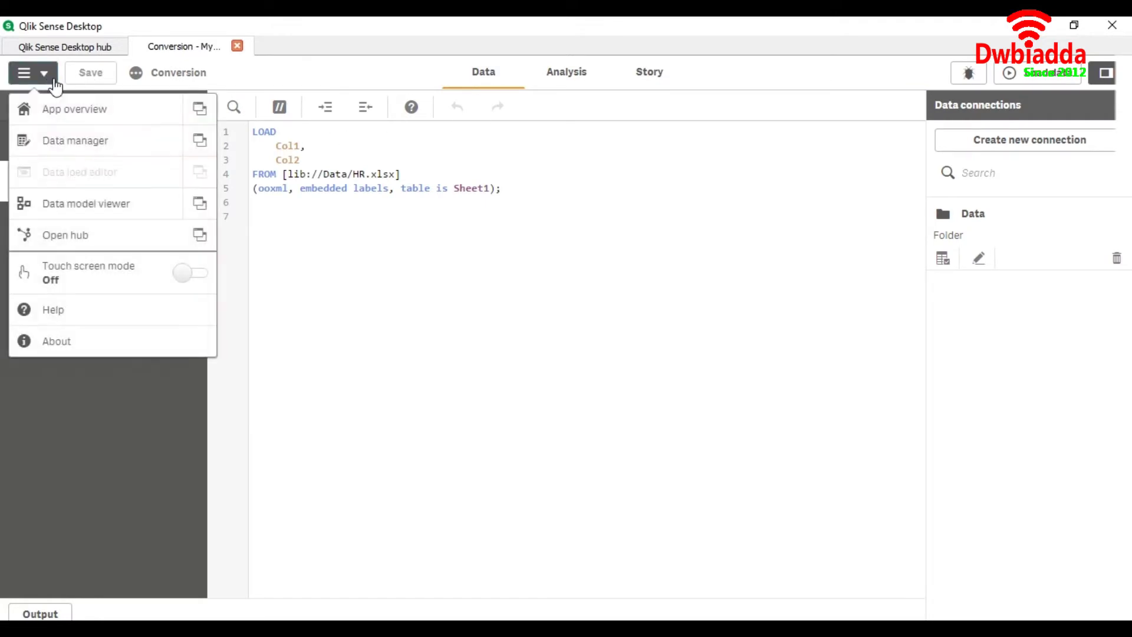
- In the data model viewer, preview the Sheet1 table's 41 rows of Col1 dates and Col2 numbers
left_click(168, 210)
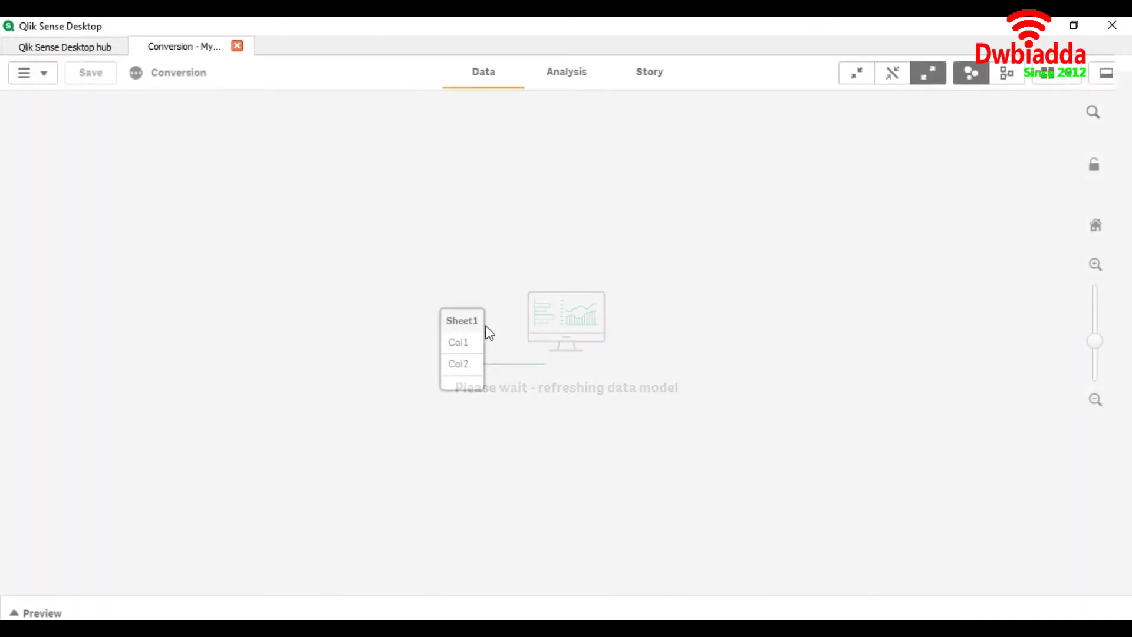
left_click(470, 326)
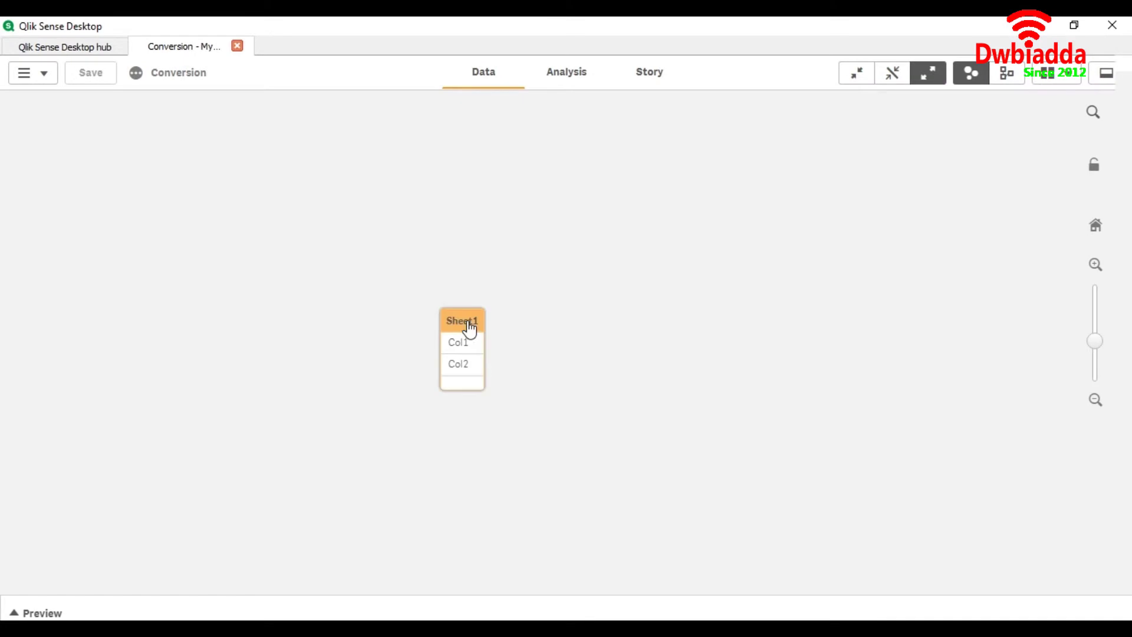
left_click(43, 608)
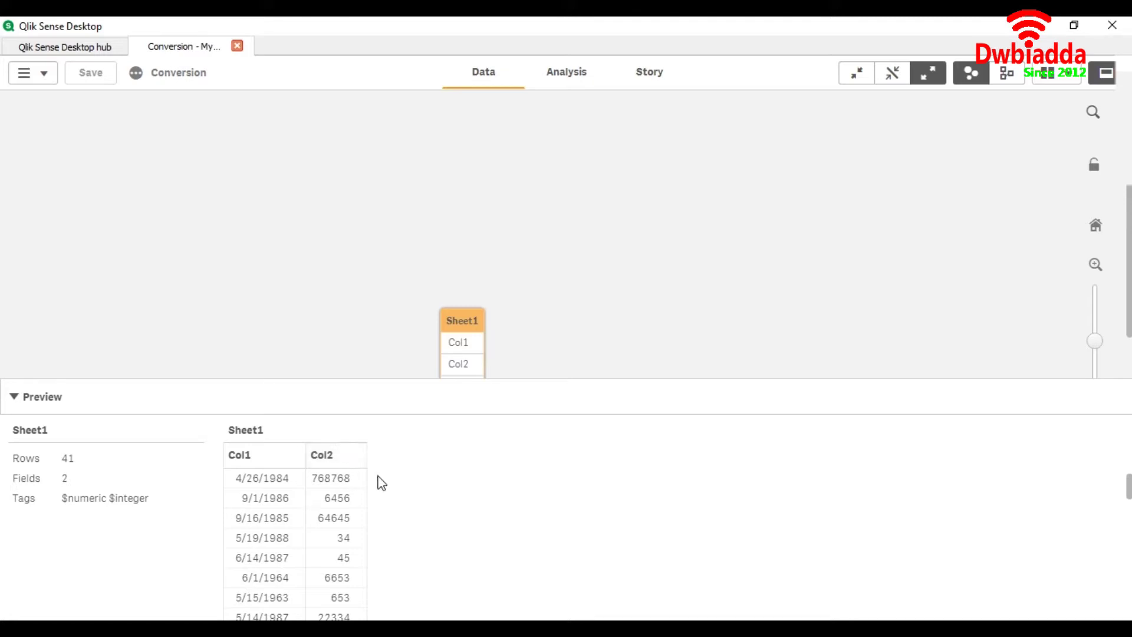
- Add a taller filter pane just below the sheet title and open its dimension expression editor
left_click(586, 87)
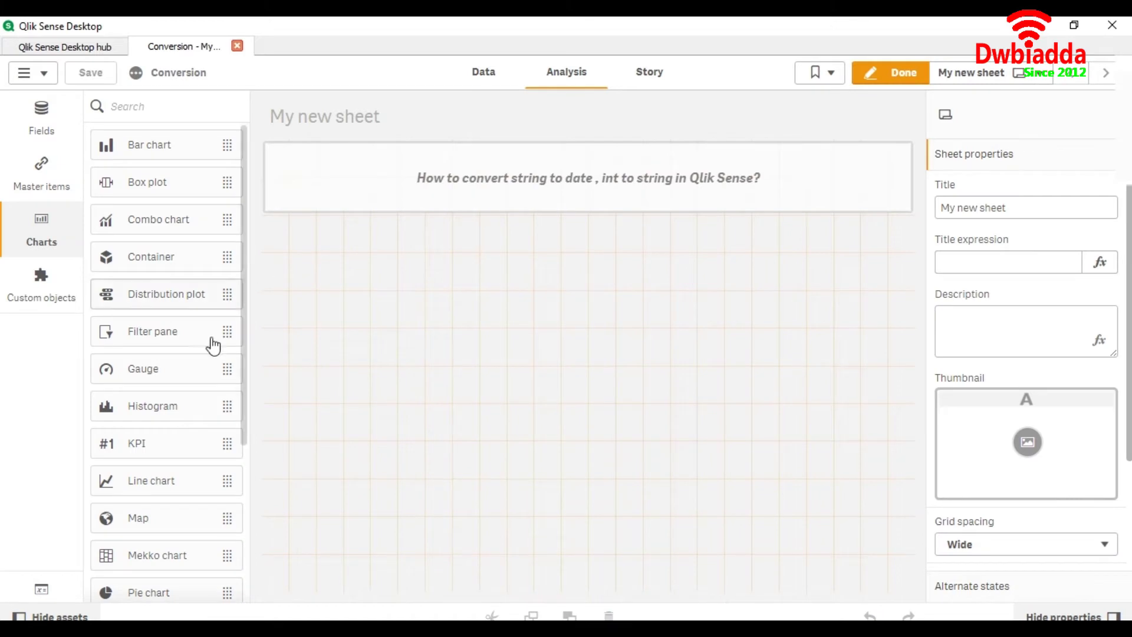
double_click(167, 333)
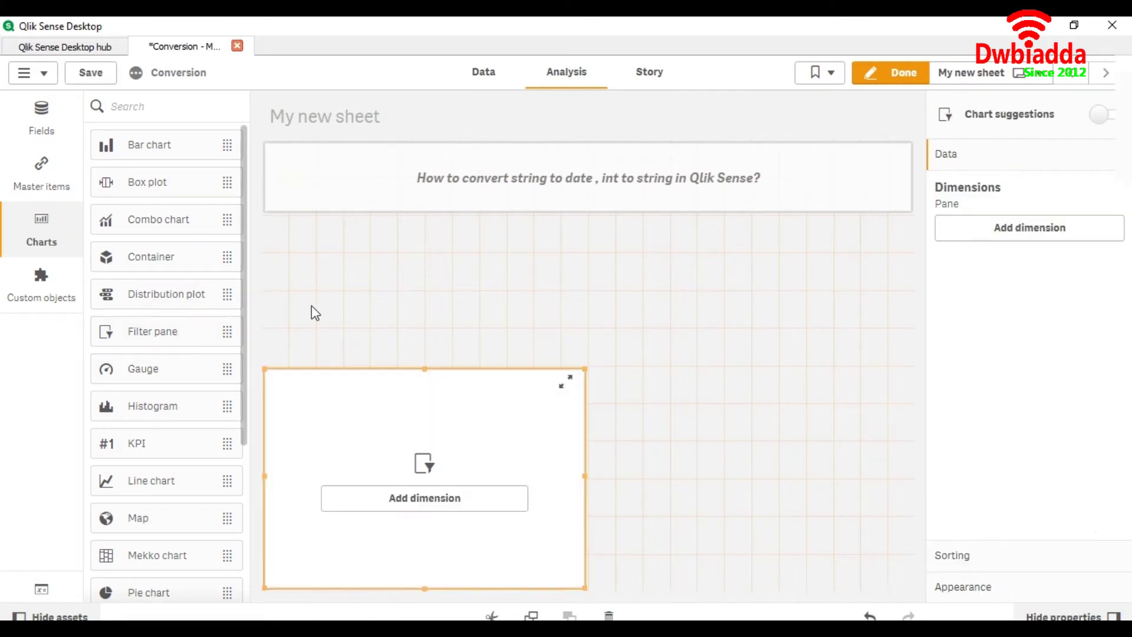
left_click_drag(388, 400, 341, 288)
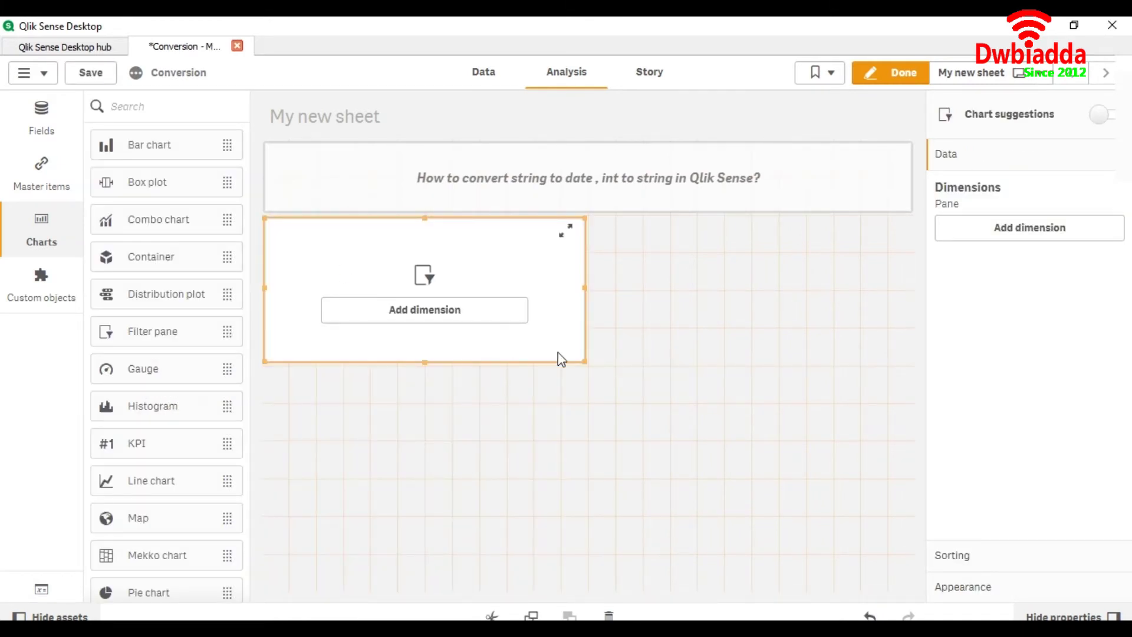
left_click_drag(583, 361, 577, 394)
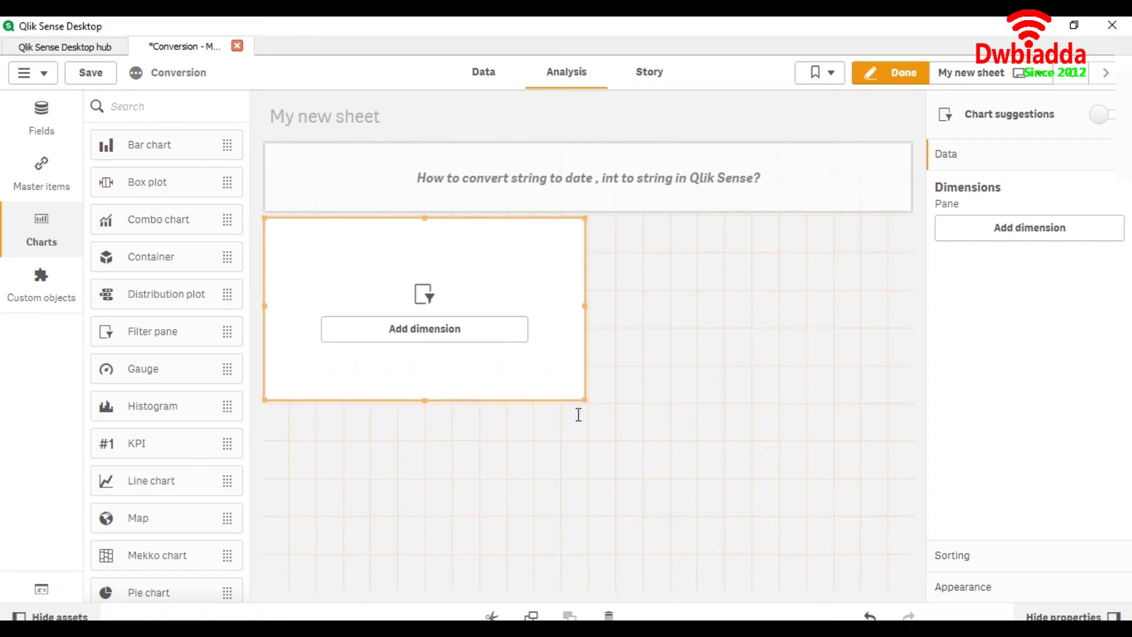
left_click(477, 332)
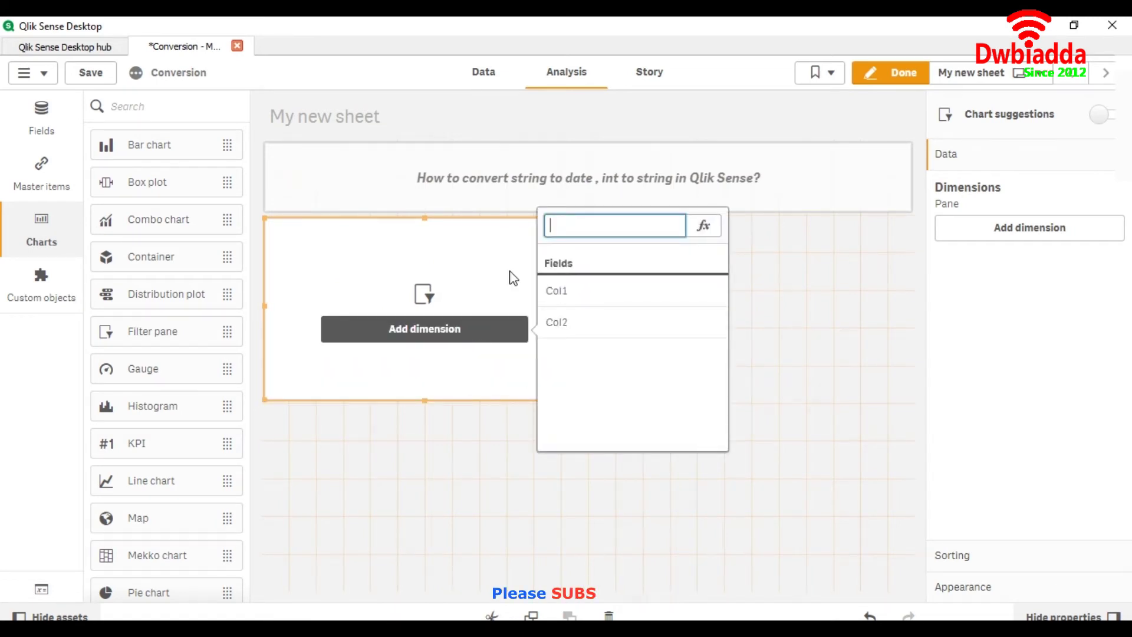
left_click(704, 229)
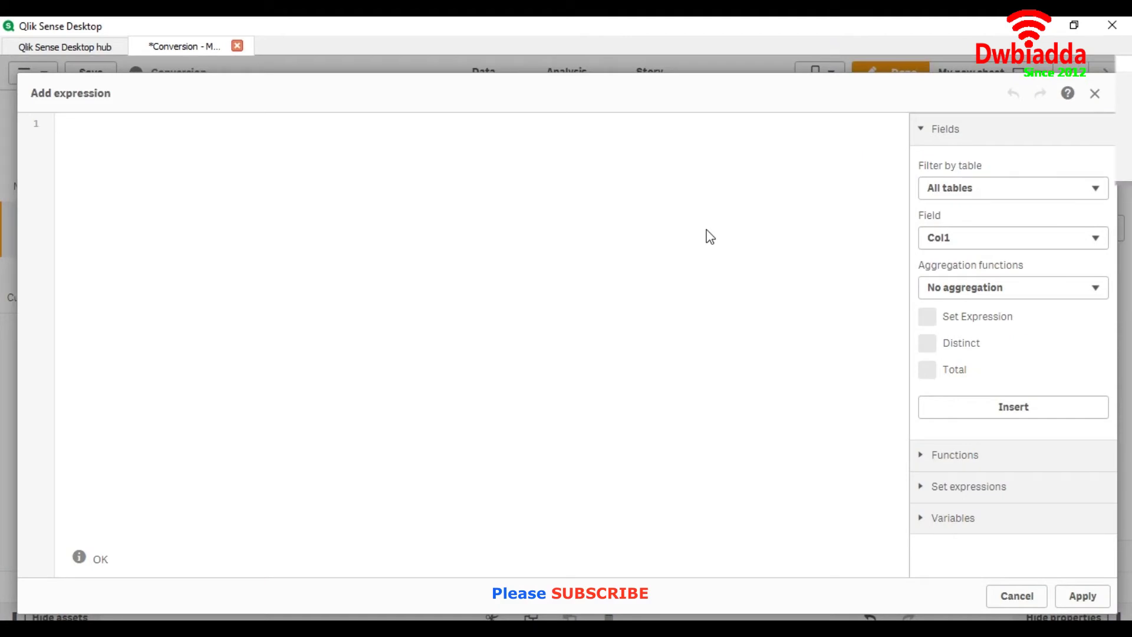
- Set the filter pane's dimension to the expression Date(Col1, 'DD-MM-YYYY')
type("Date")
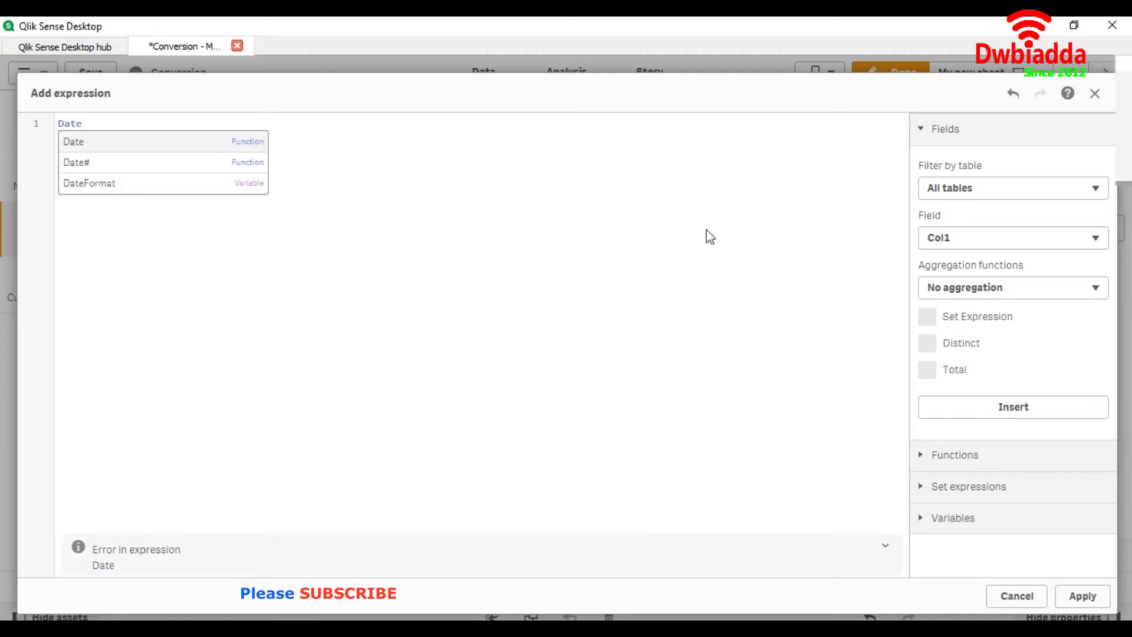
type("()")
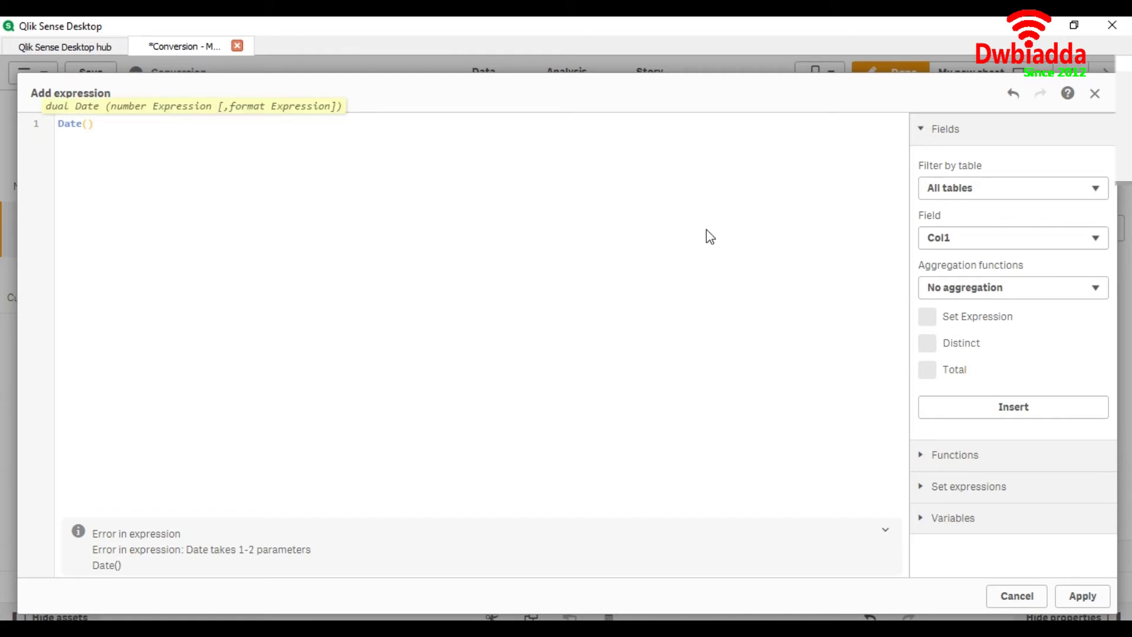
type("C")
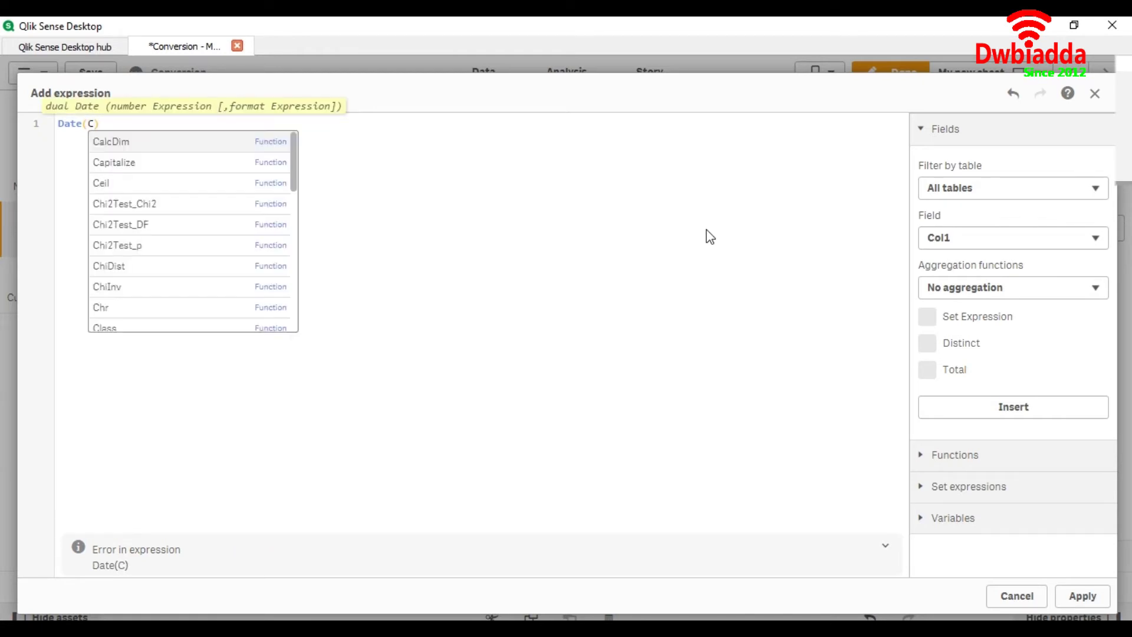
type("ol")
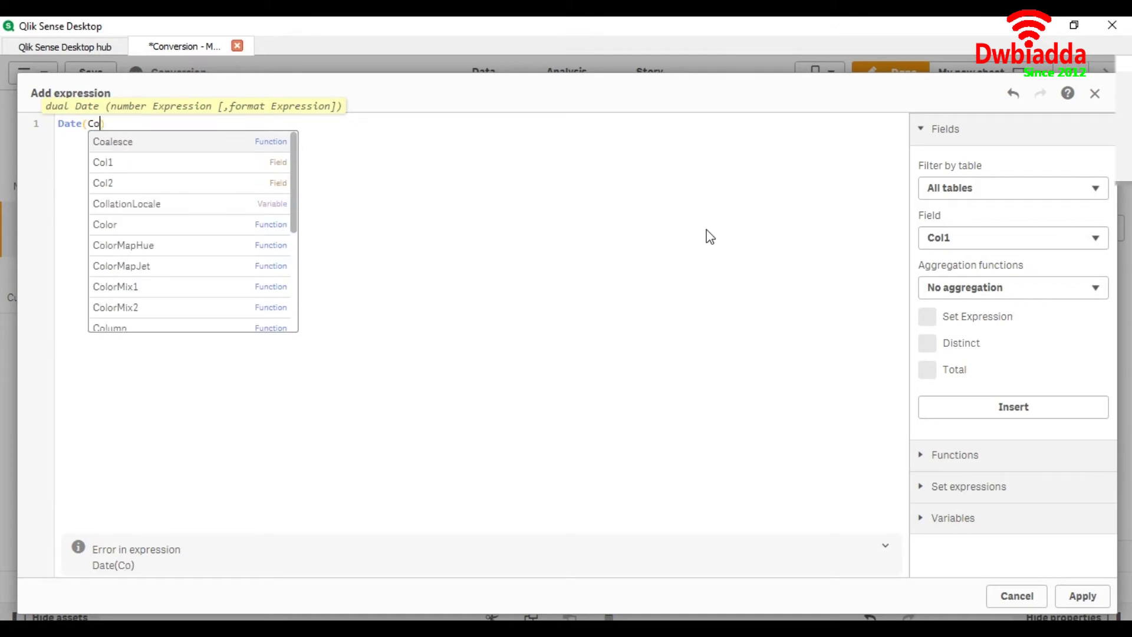
type("1, ")
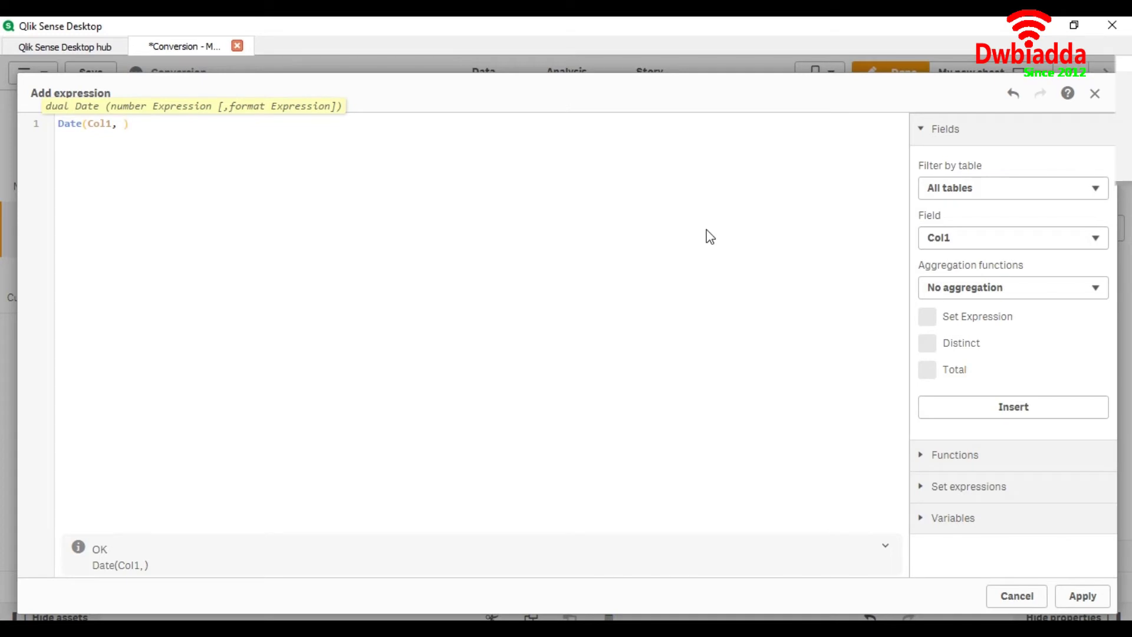
type("''")
type("DD")
type("-MM")
type("-YYYY")
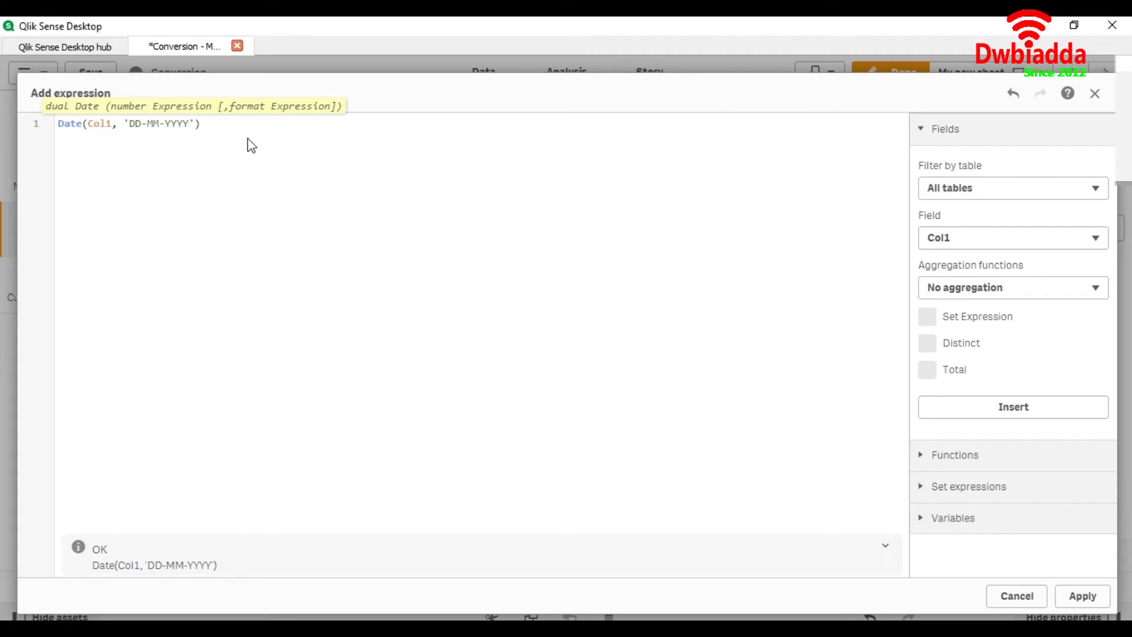
left_click(69, 124)
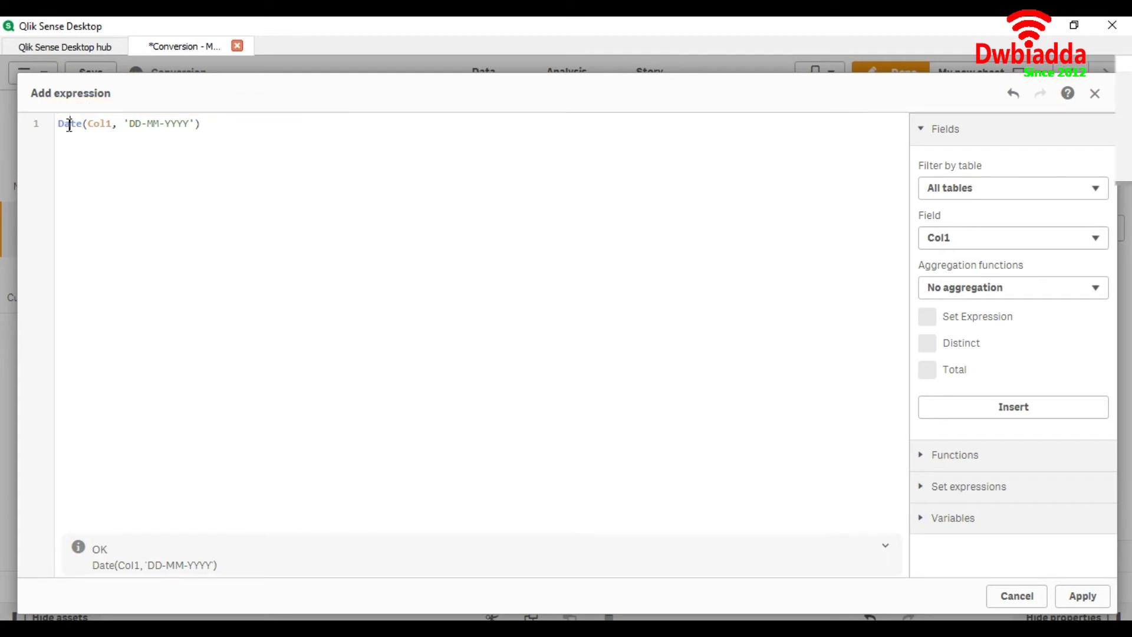
left_click(95, 124)
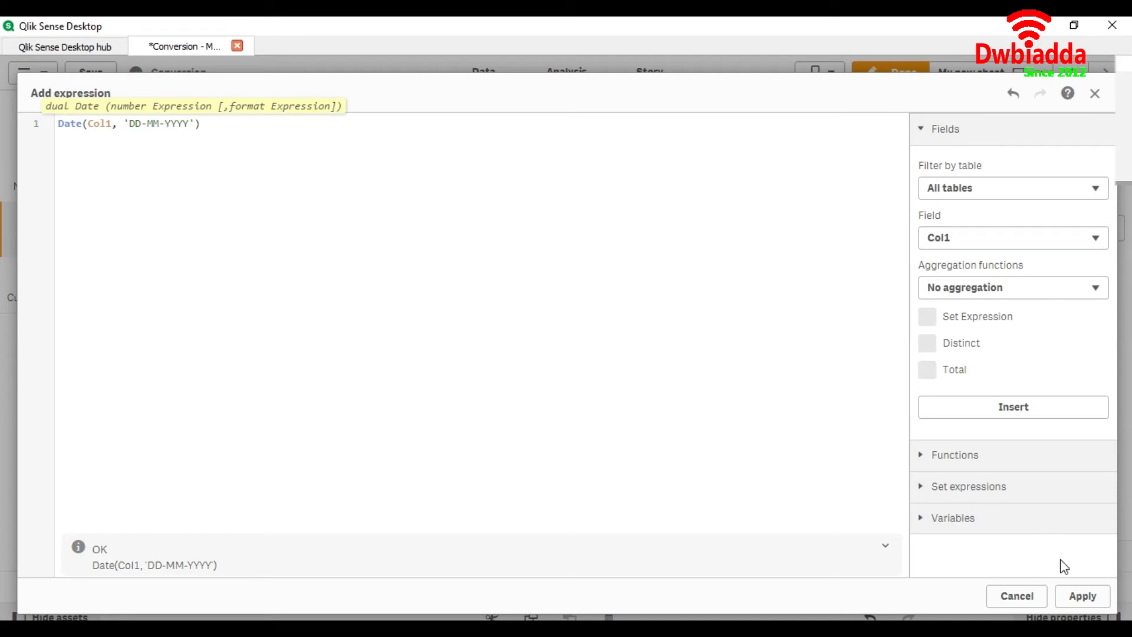
left_click(1082, 595)
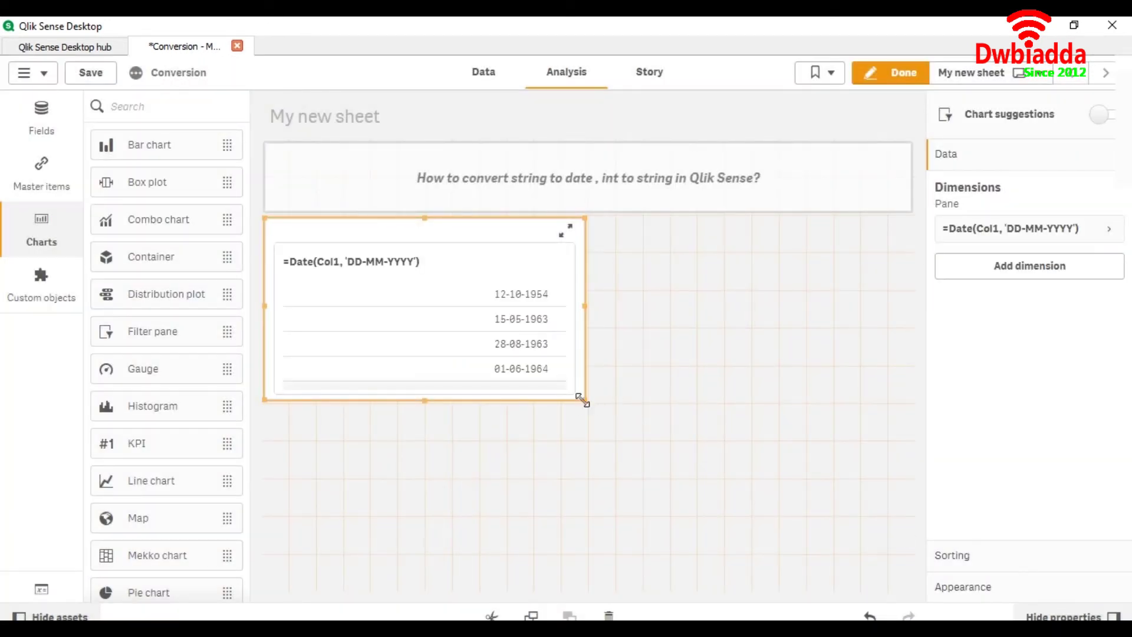
- Enlarge the filter pane to show dates through 10-07-1971 and reopen the Date dimension's expression
left_click_drag(586, 403, 588, 513)
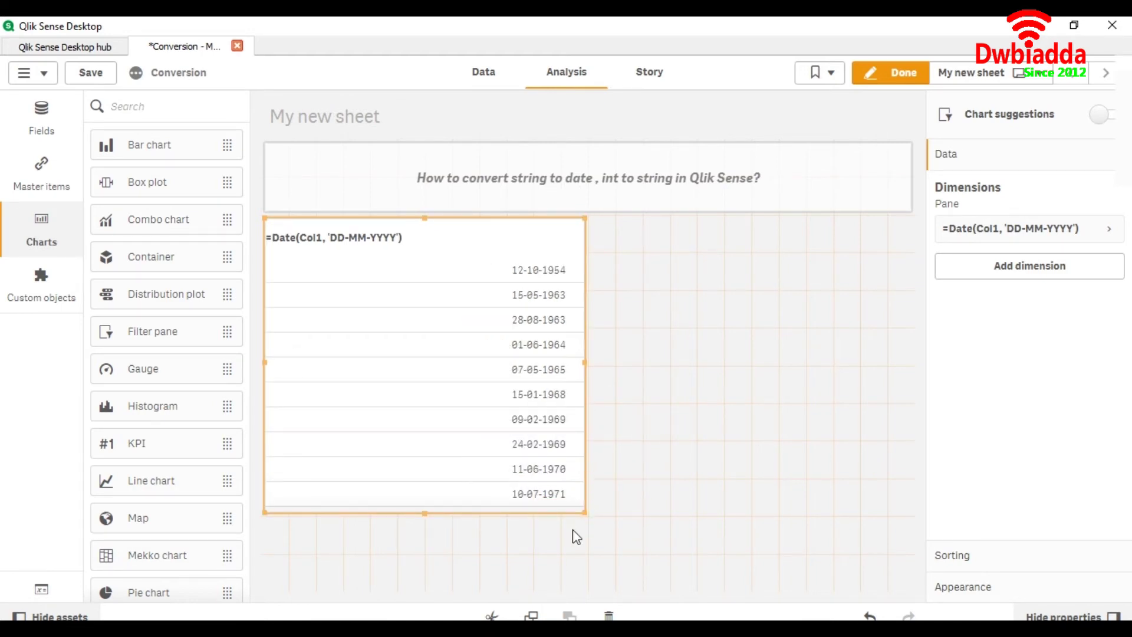
left_click(1096, 231)
left_click(1099, 283)
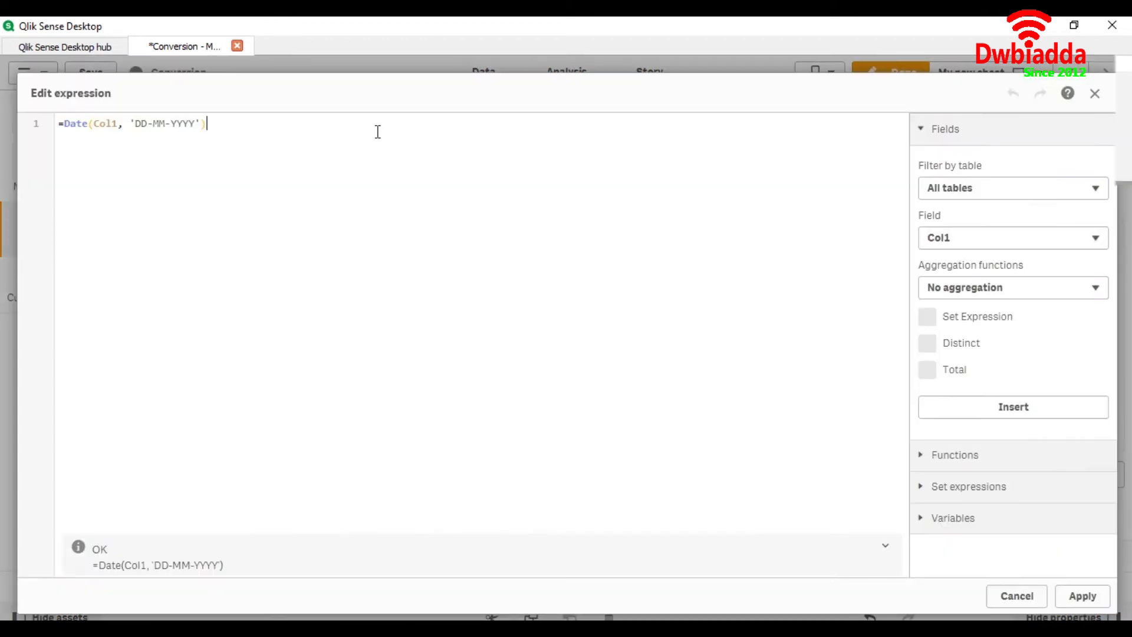
- Change the date format to 'DD/MM/YYYY' and apply it
left_click(153, 124)
key("BackSpace")
type("/")
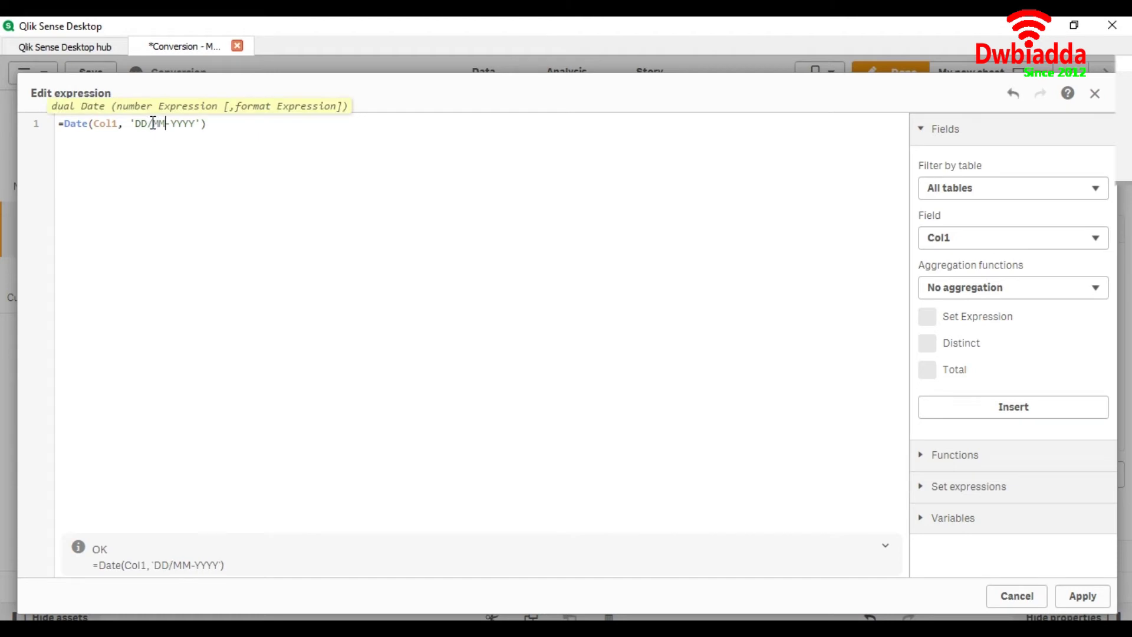
key("BackSpace")
type("/")
left_click(1082, 596)
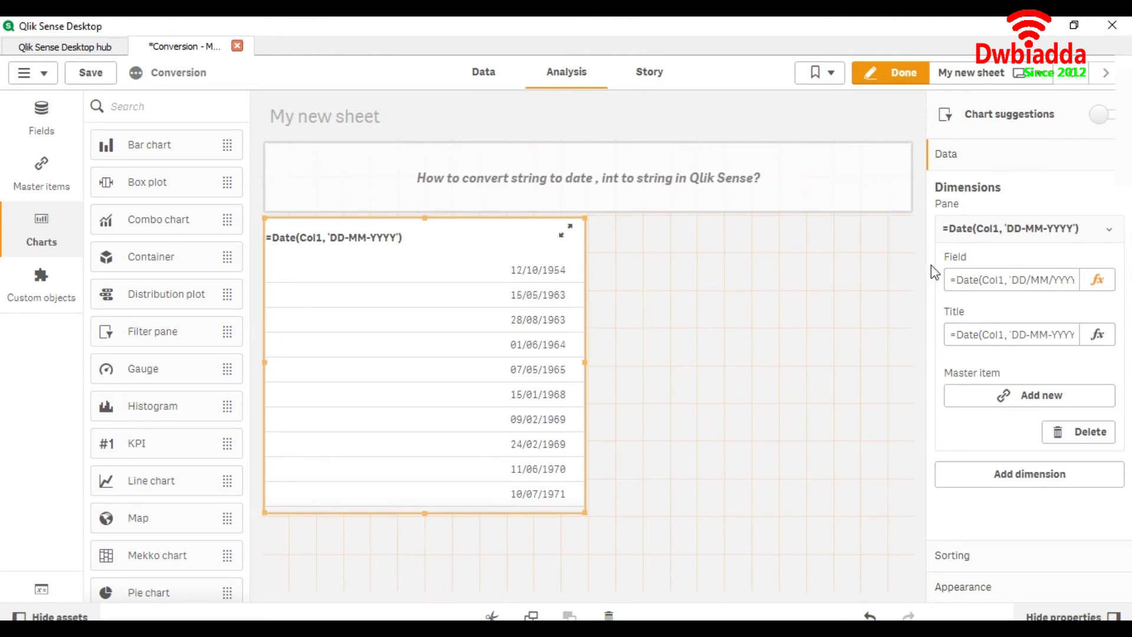
- Reopen the expression and switch the format to 'MM/DD/YYYY', listing dates like 10/12/1954
left_click(1104, 281)
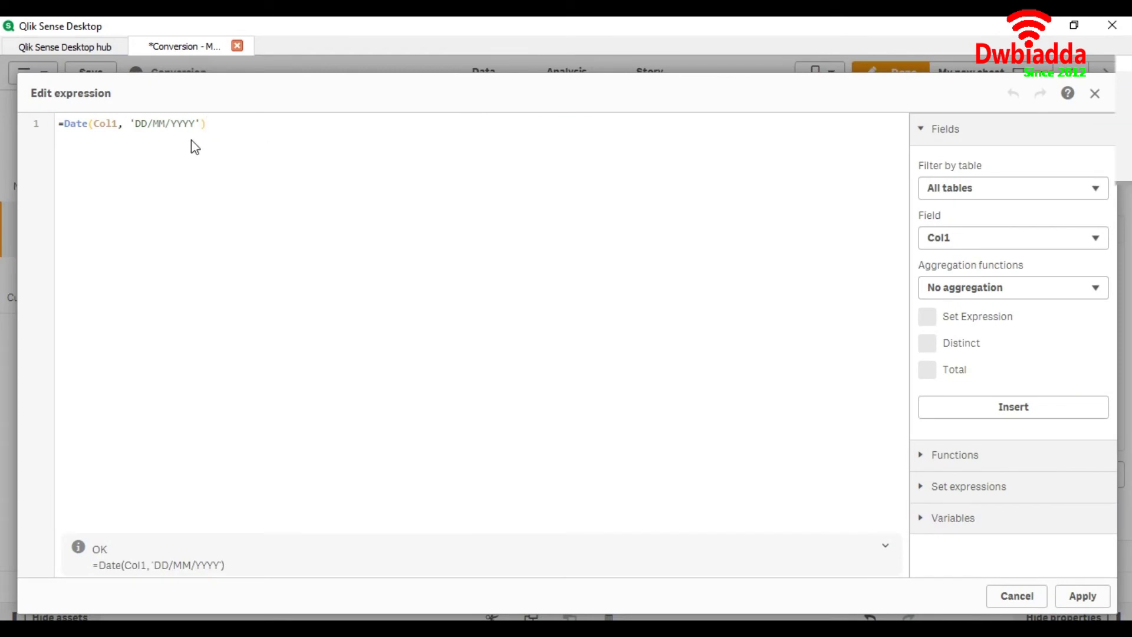
left_click(144, 124)
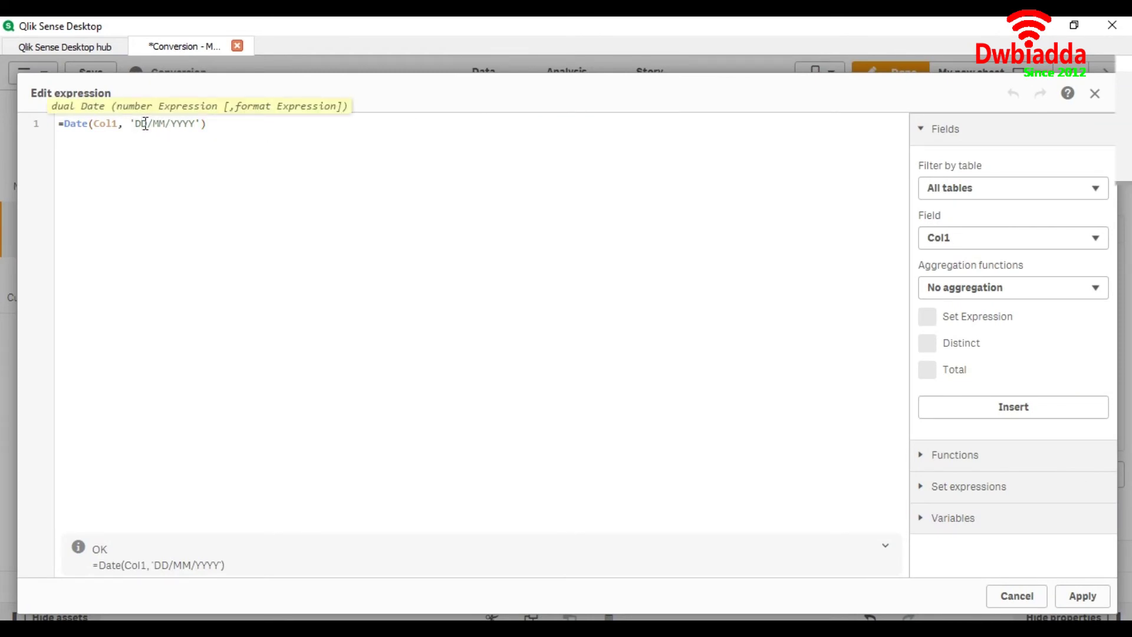
double_click(145, 124)
key("BackSpace")
type("MM")
key("Right")
key("shift+Right")
key("shift+Right")
type("DD")
left_click(1083, 596)
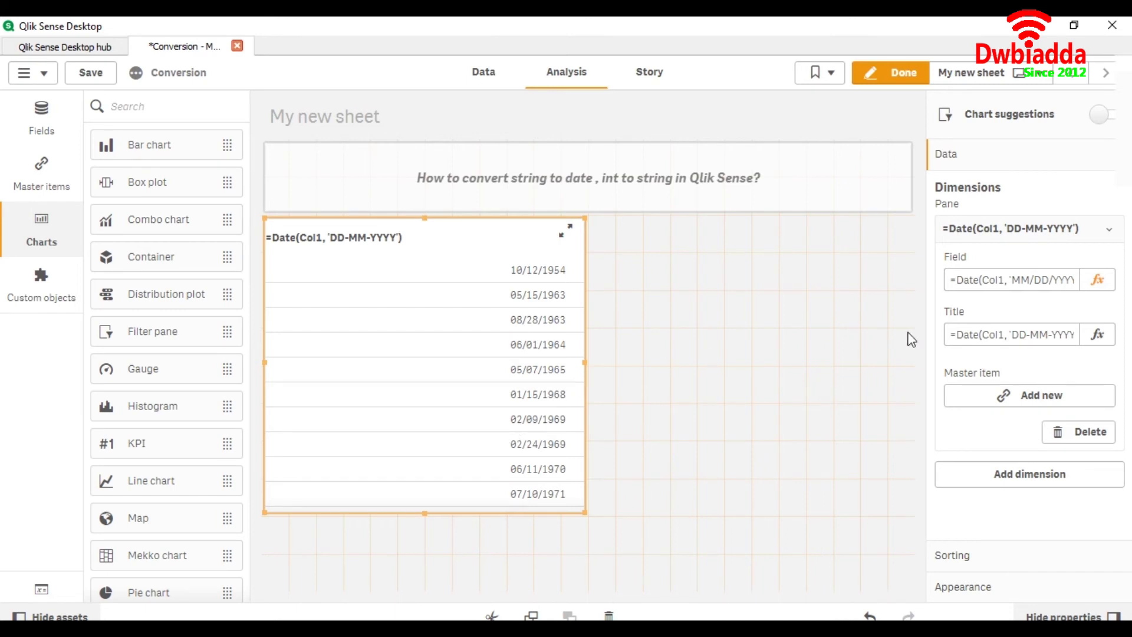
- Shrink the date filter pane so it shows seven dates, 10/12/1954 to 02/09/1969
left_click(1027, 284)
left_click_drag(582, 508, 556, 436)
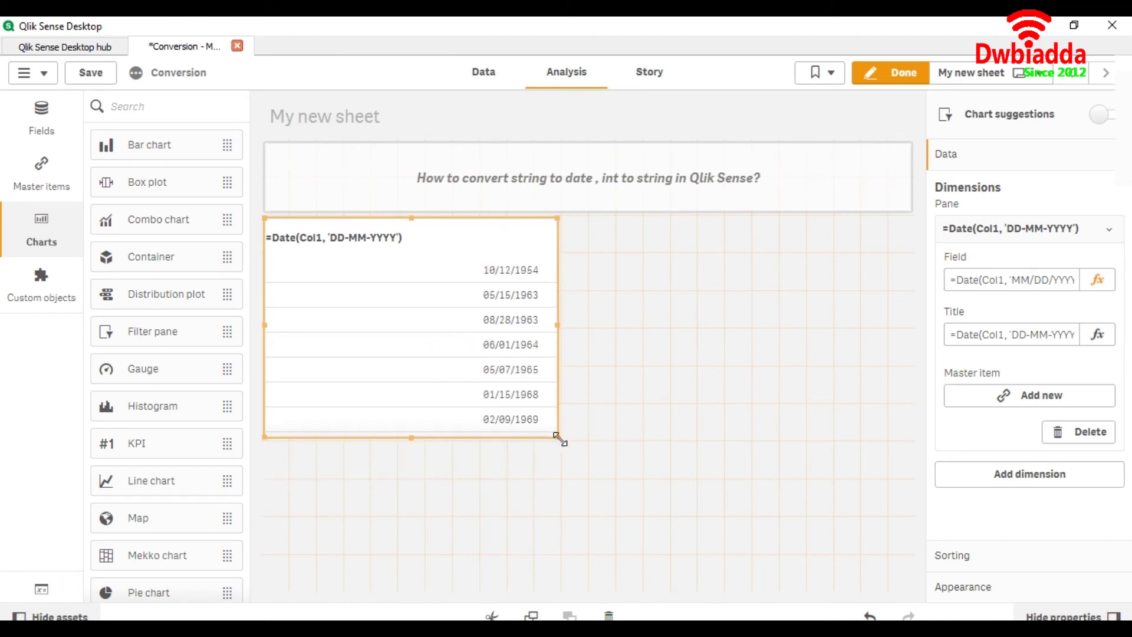
- Add a second filter pane beside the date pane using Col2, listing values 34 to 458
double_click(176, 349)
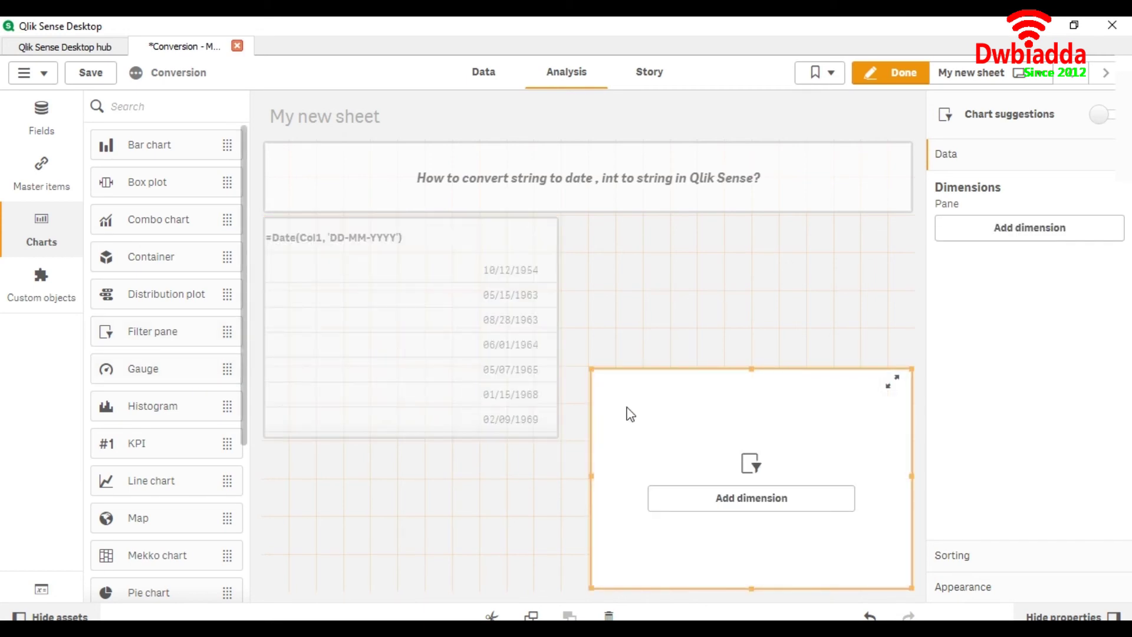
left_click_drag(627, 412, 560, 437)
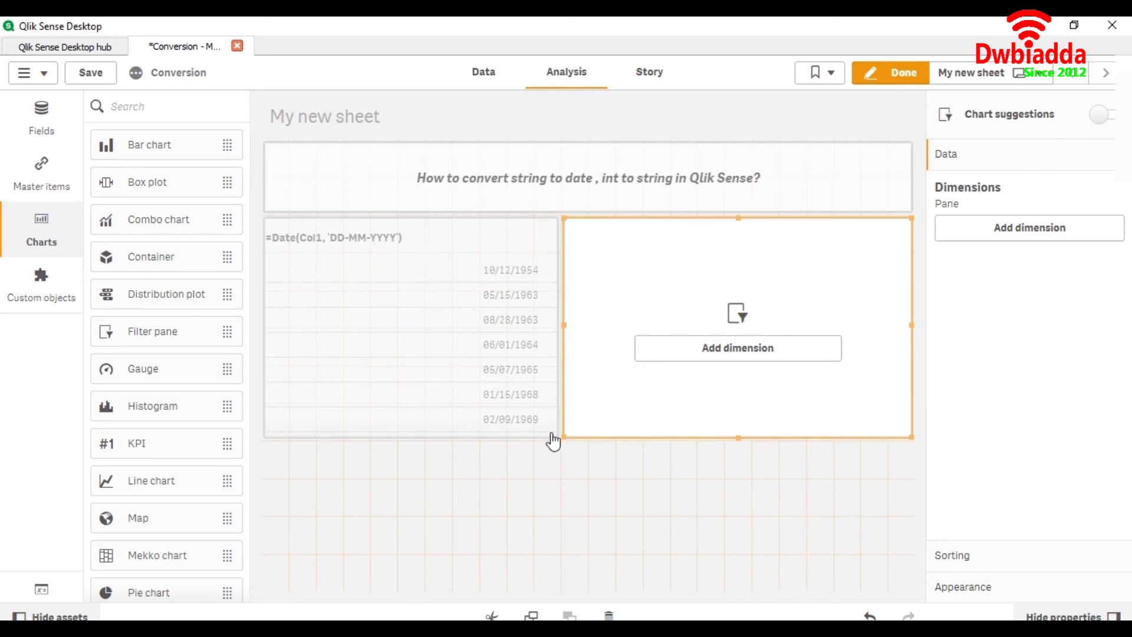
left_click(718, 360)
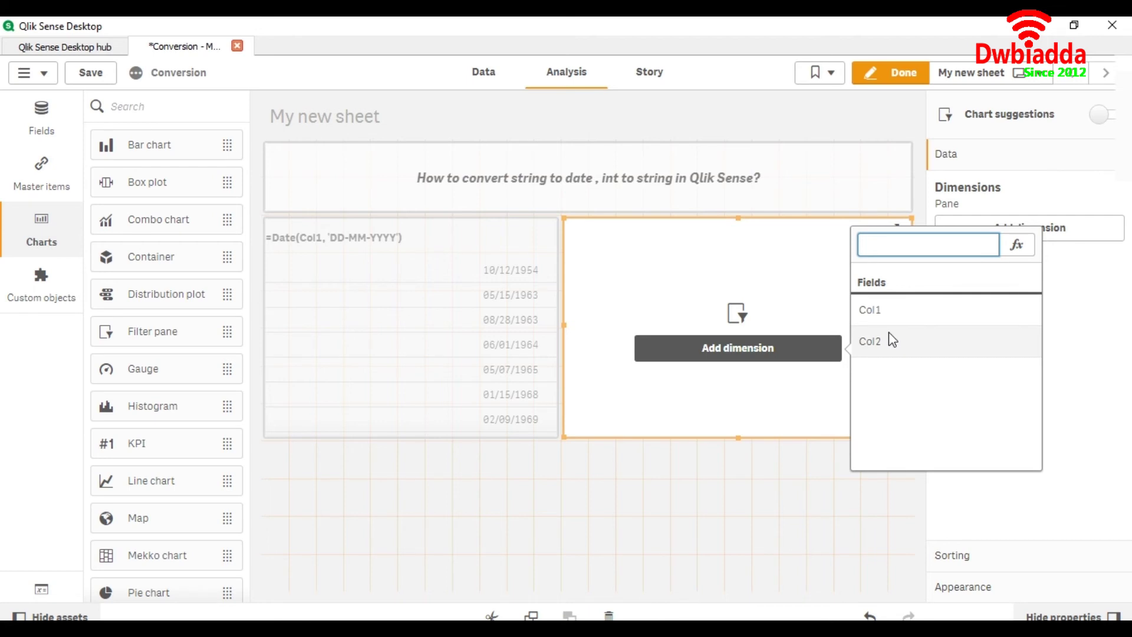
left_click(889, 334)
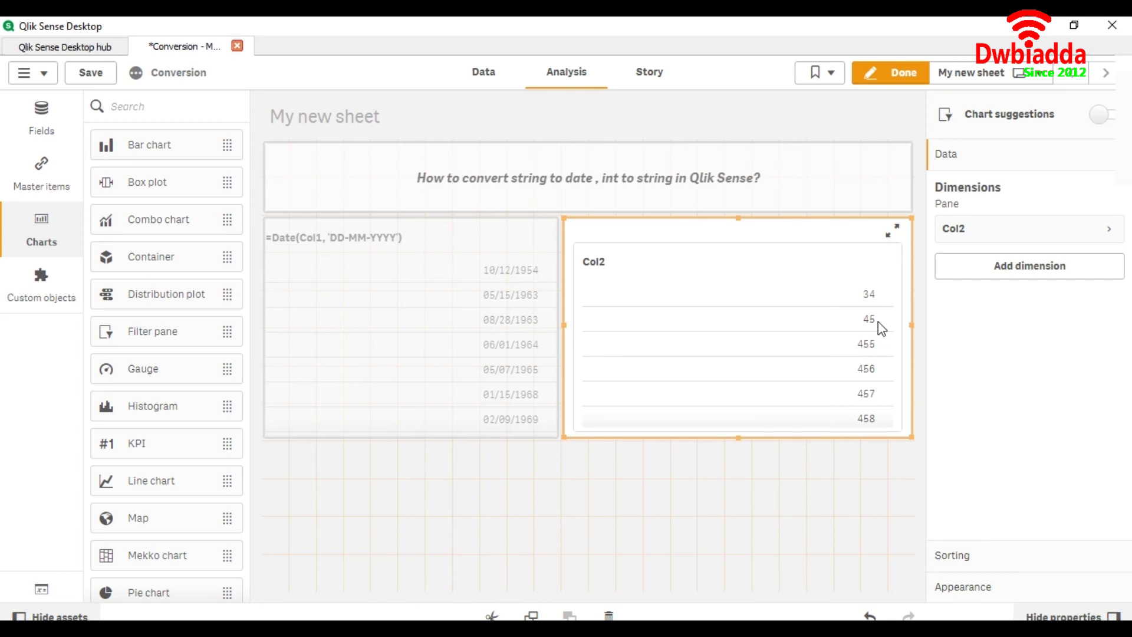
left_click(992, 242)
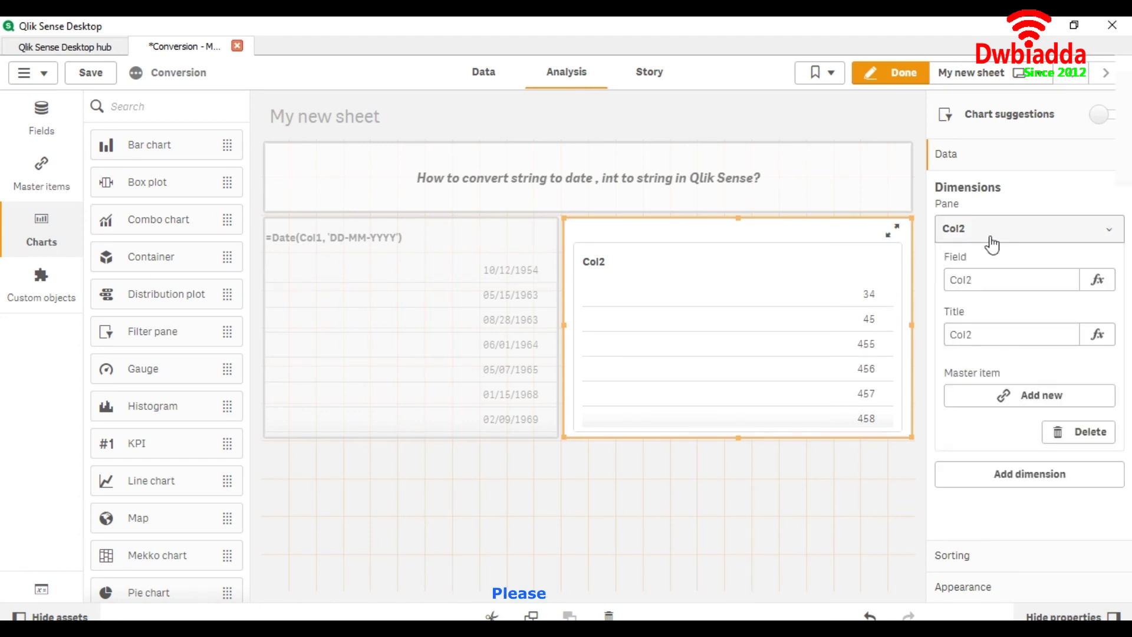
left_click(1096, 281)
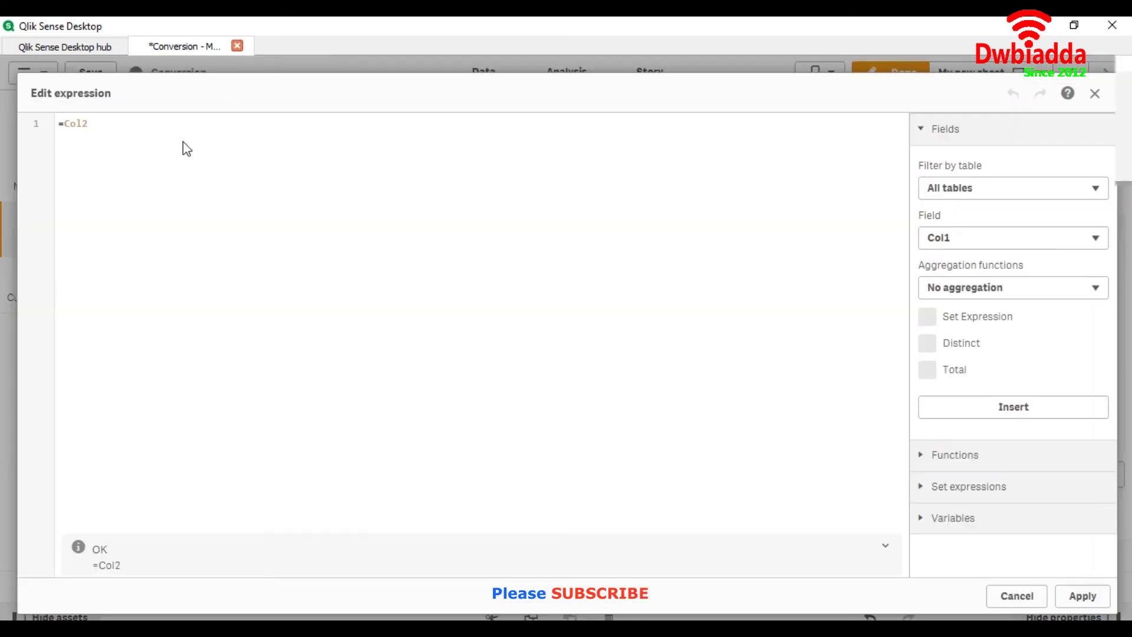
- Change the Col2 pane's field expression to =Text( Col2) and apply it
left_click(69, 122)
type("t")
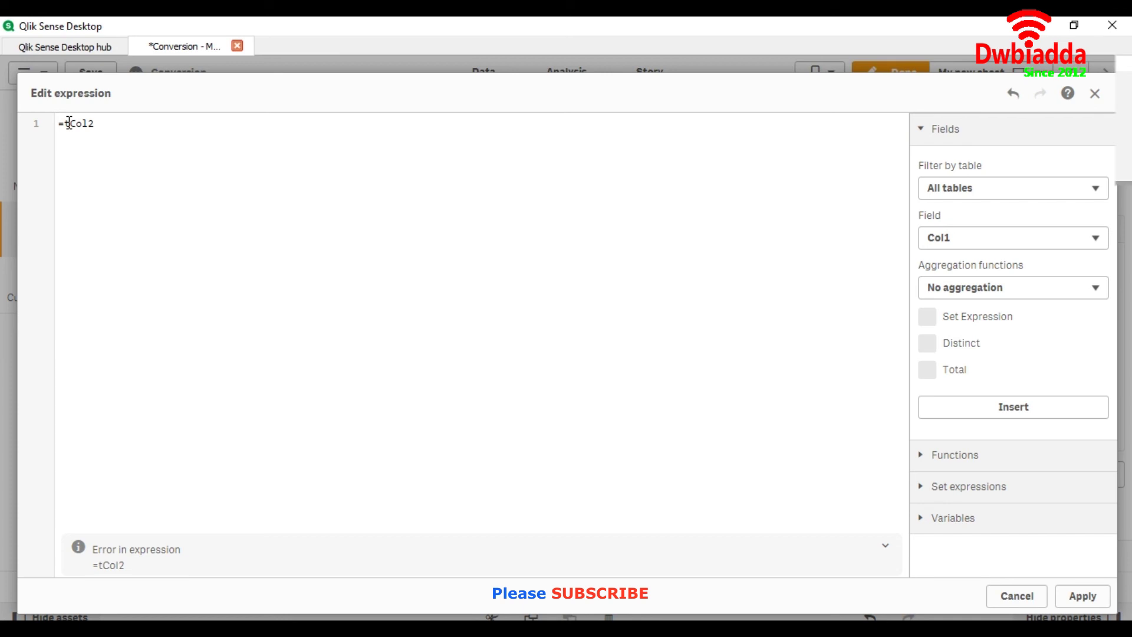
key("BackSpace")
type("t")
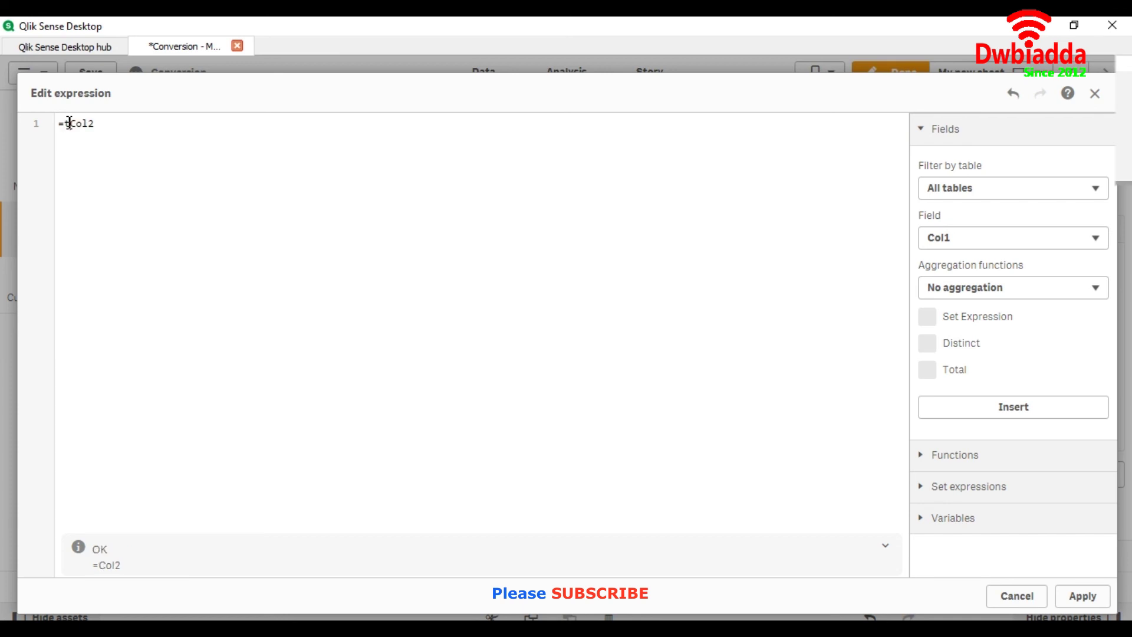
key("Left")
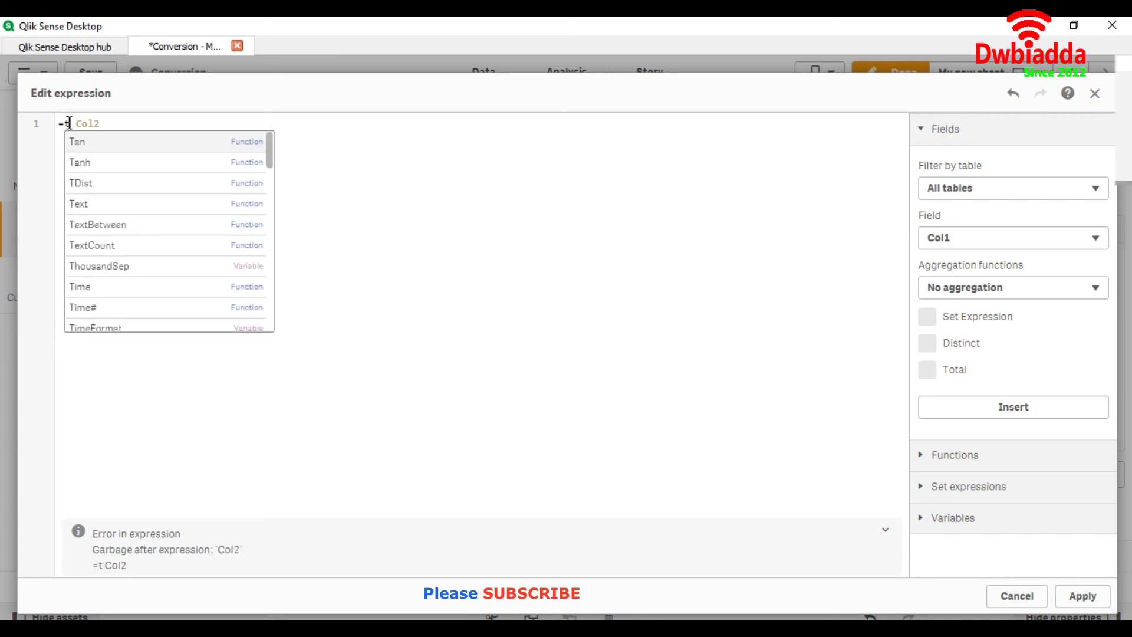
type("e")
key("Return")
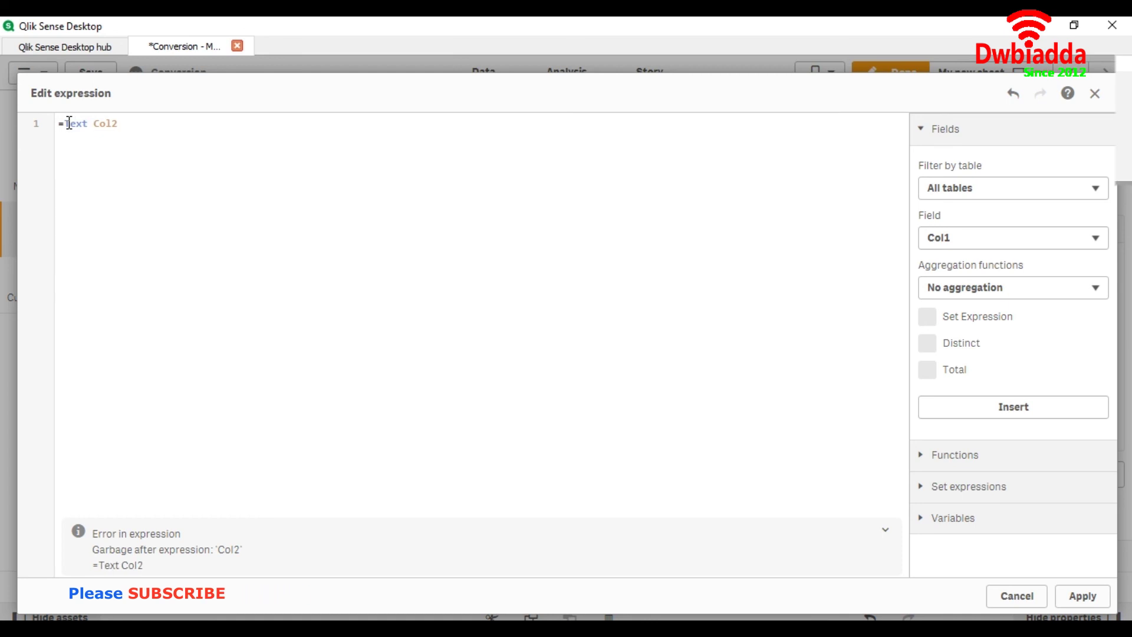
key("Right")
key("Right")
key("Right")
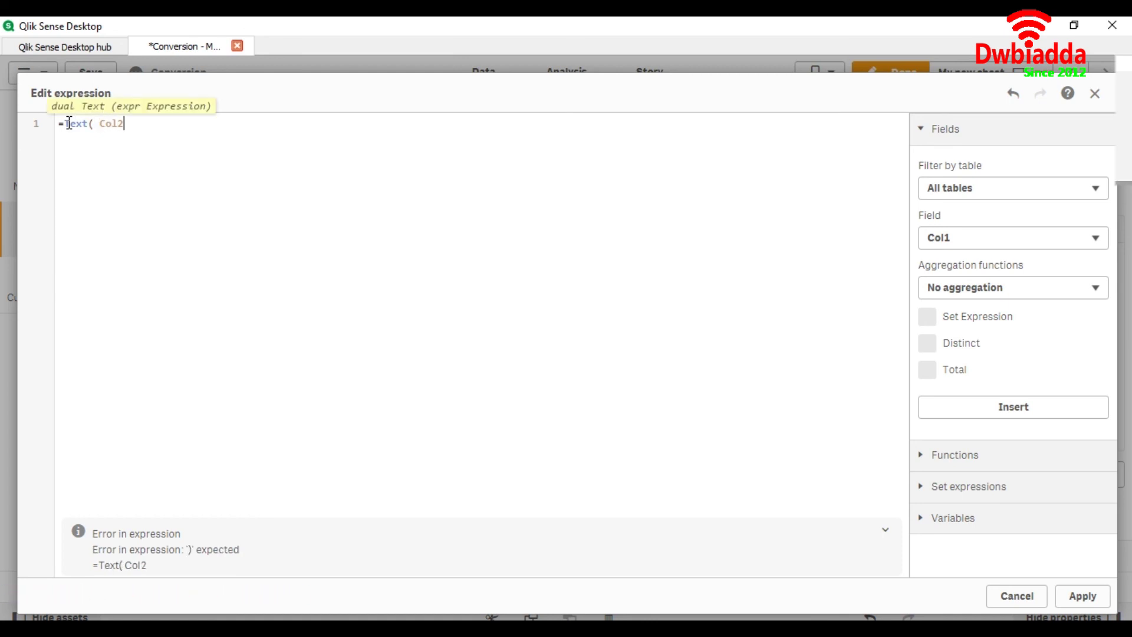
type(")")
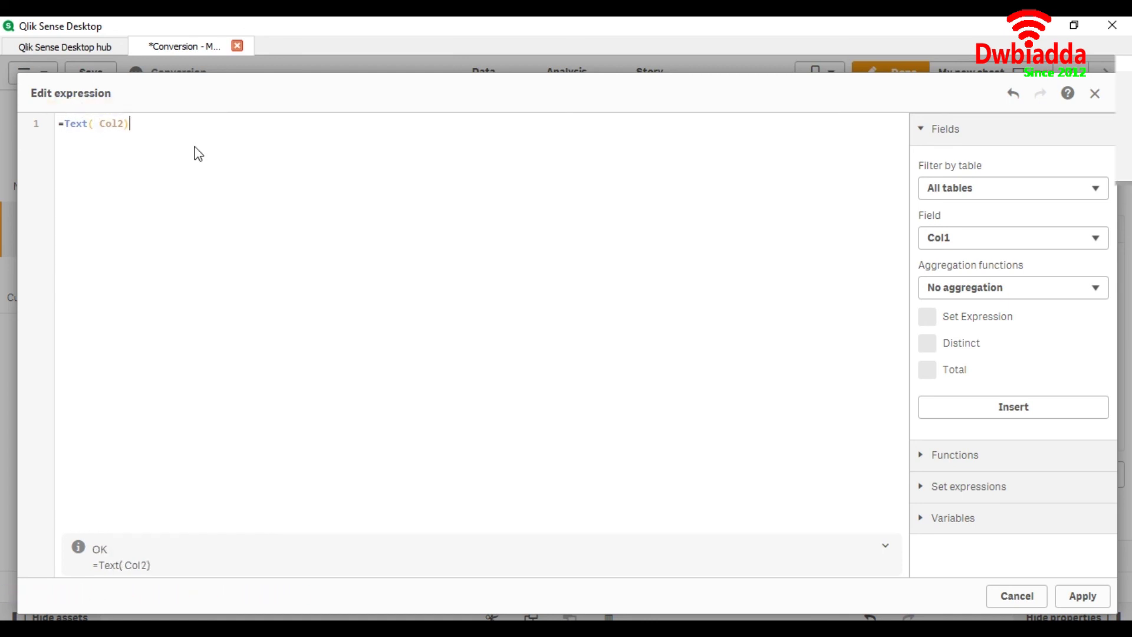
left_click(1099, 605)
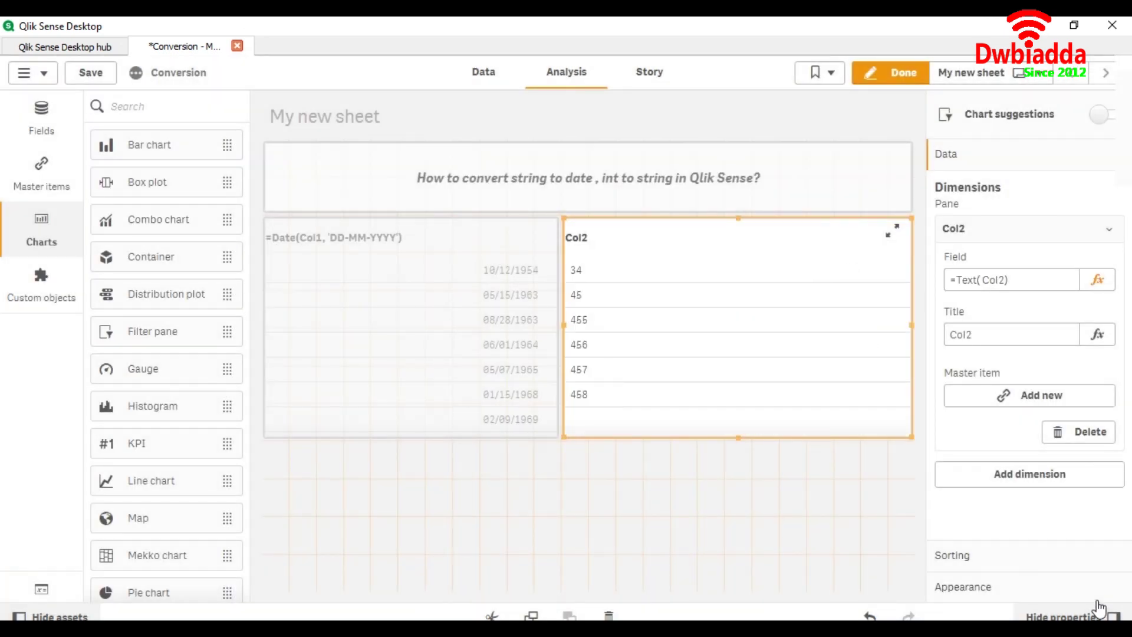